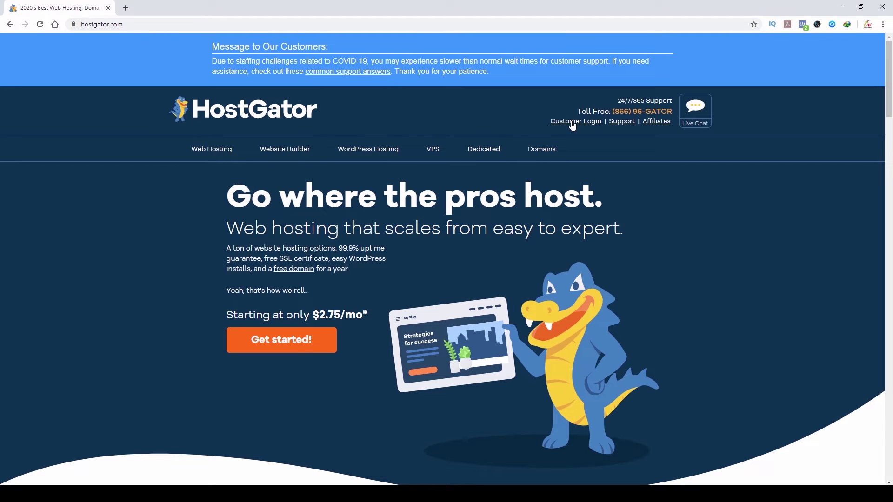
Step: Sign in to the HostGator Customer Portal via Portal Login with the saved credentials
left_click(572, 122)
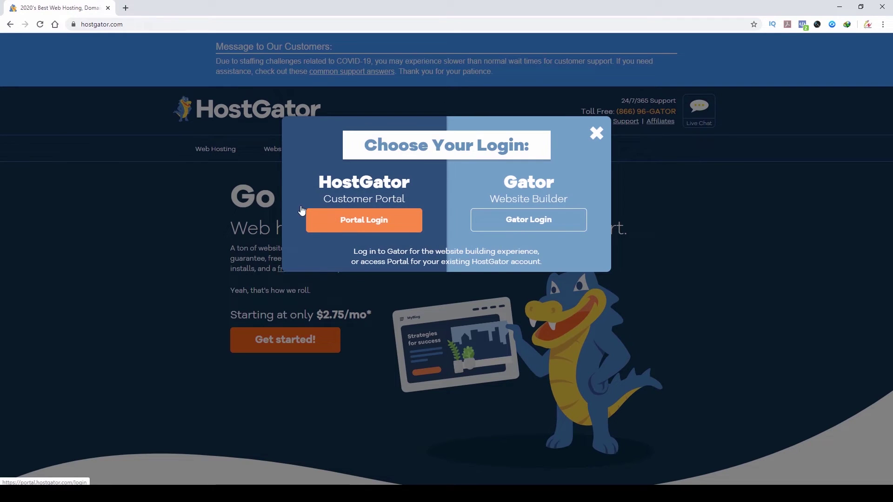
left_click(372, 227)
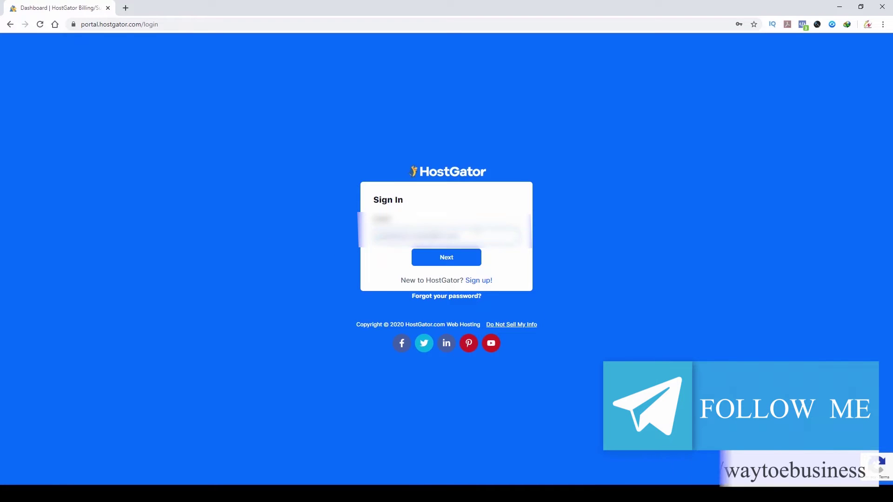
left_click(325, 222)
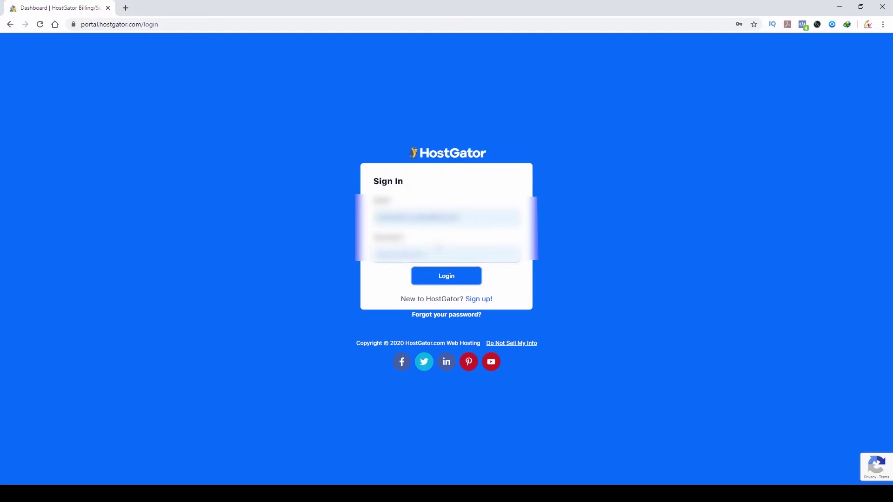
left_click(451, 278)
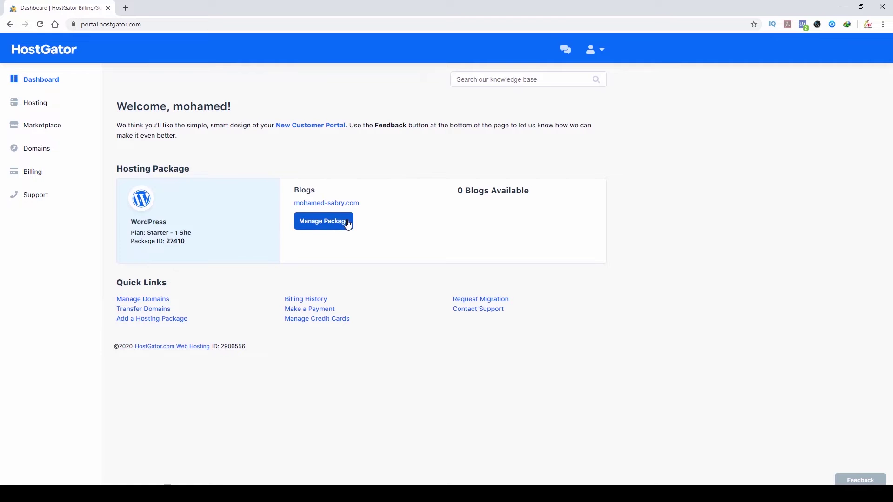
Step: Open the WP-27410 WordPress hosting package and its Email Accounts page
left_click(321, 225)
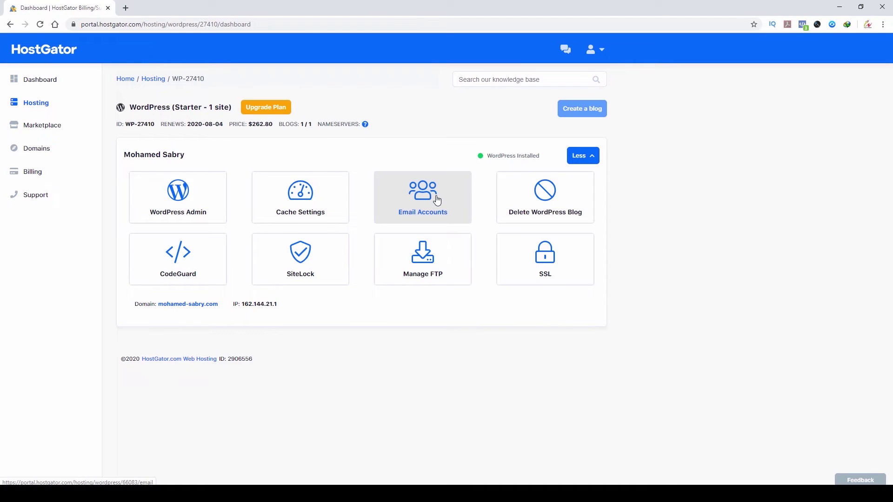
left_click(437, 200)
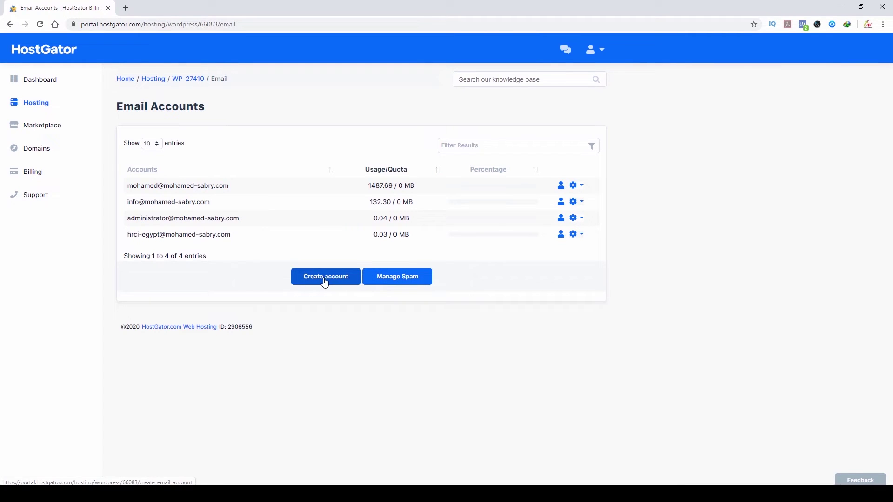
Step: Start a new email account and replace the autofilled address with way2ebusiness
left_click(325, 279)
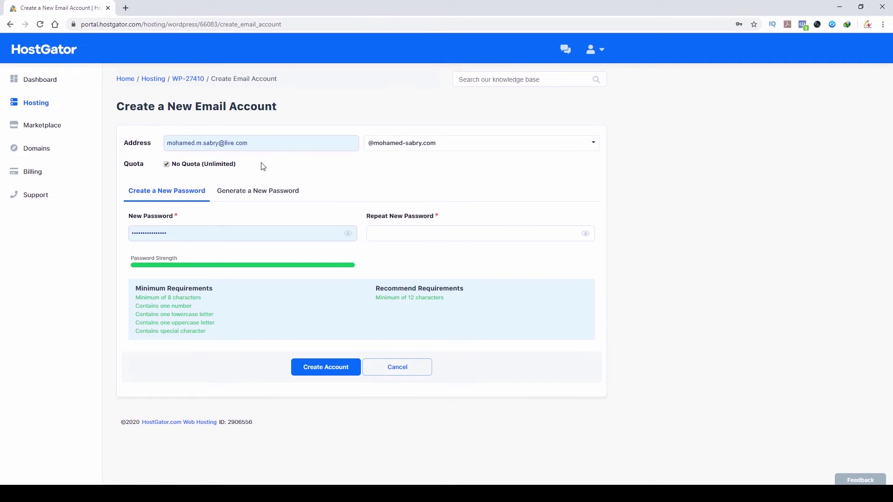
left_click(235, 143)
key("ctrl+a")
key("BackSpace")
left_click(237, 134)
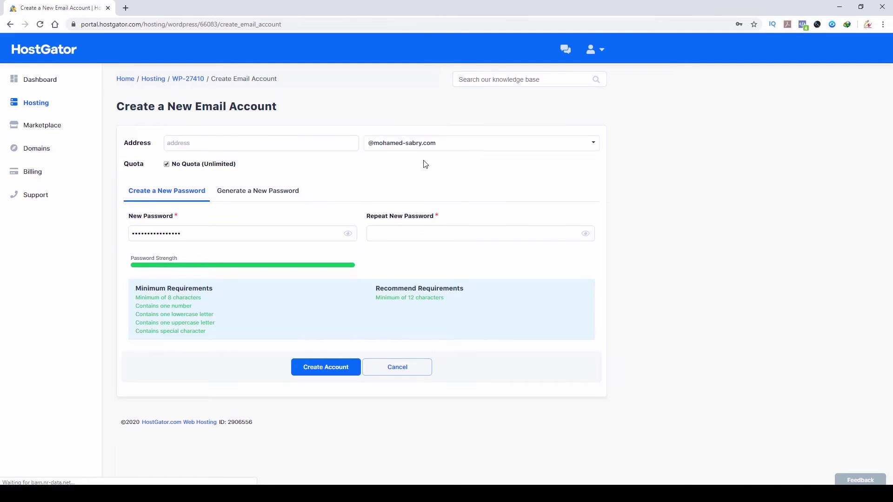
left_click(293, 139)
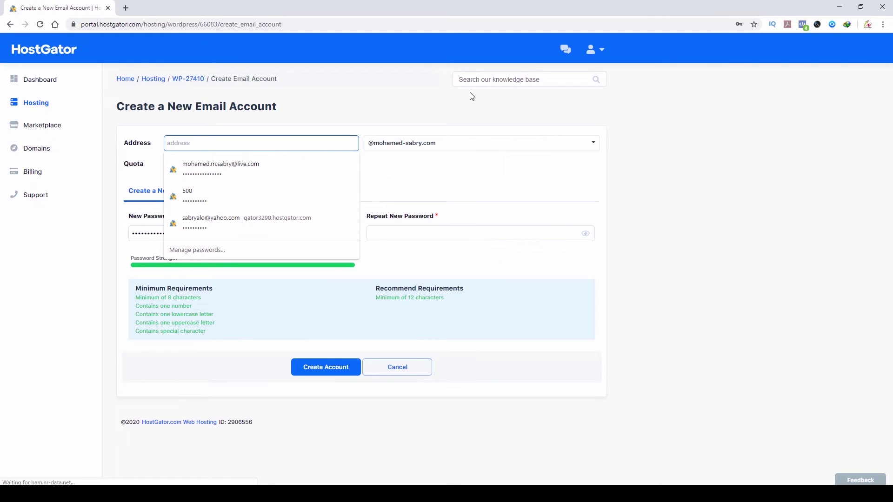
type("way2ebusiness")
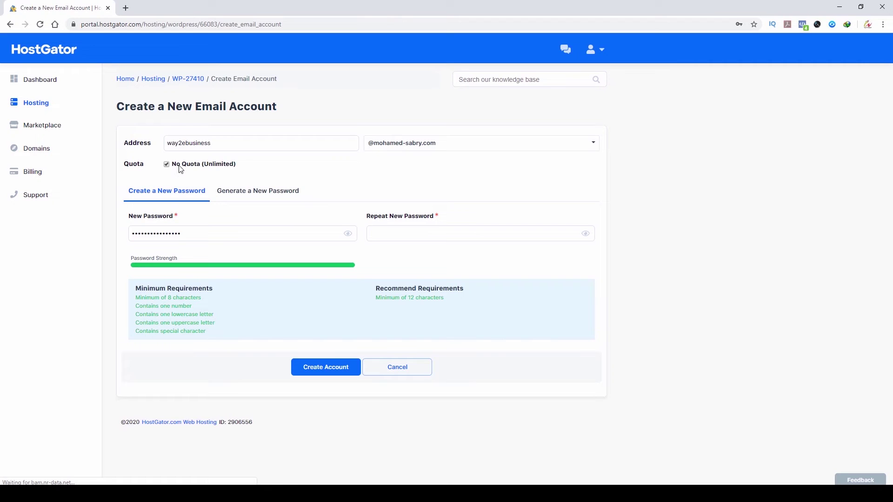
Step: Limit the mailbox quota to 100 MB and paste the password into both password fields
left_click(168, 167)
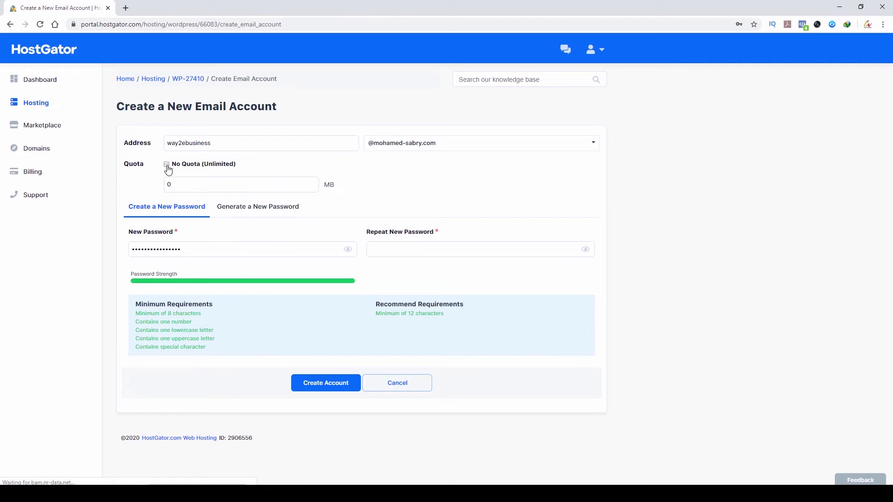
double_click(237, 184)
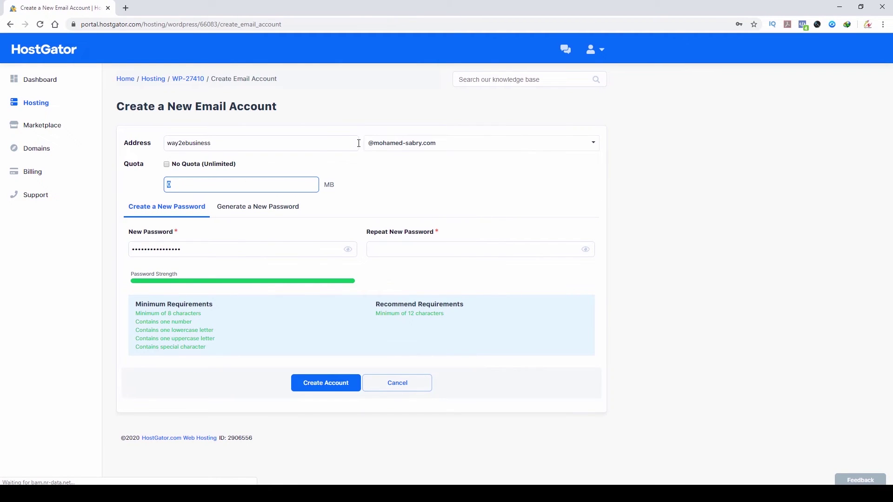
type("100")
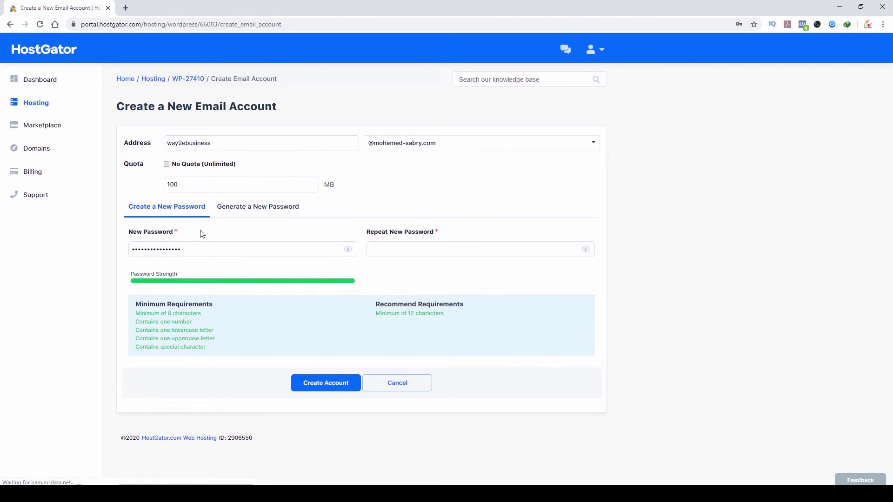
double_click(201, 248)
key("BackSpace")
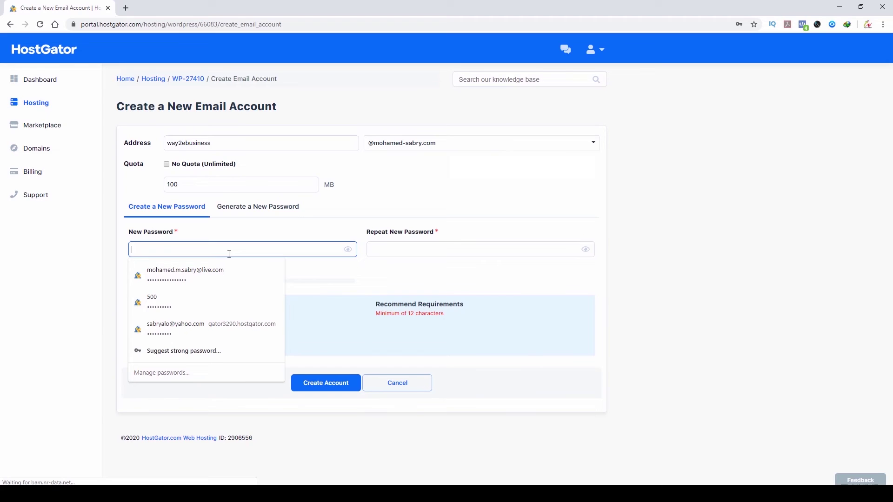
key("ctrl+v")
left_click(487, 248)
key("ctrl+v")
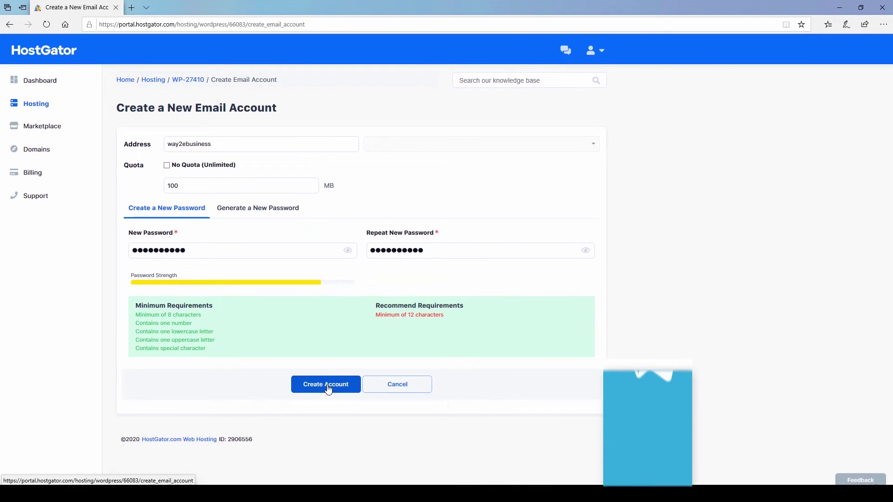
Step: Create the way2ebusiness account with its 100 MB quota, then open a new browser tab
left_click(327, 385)
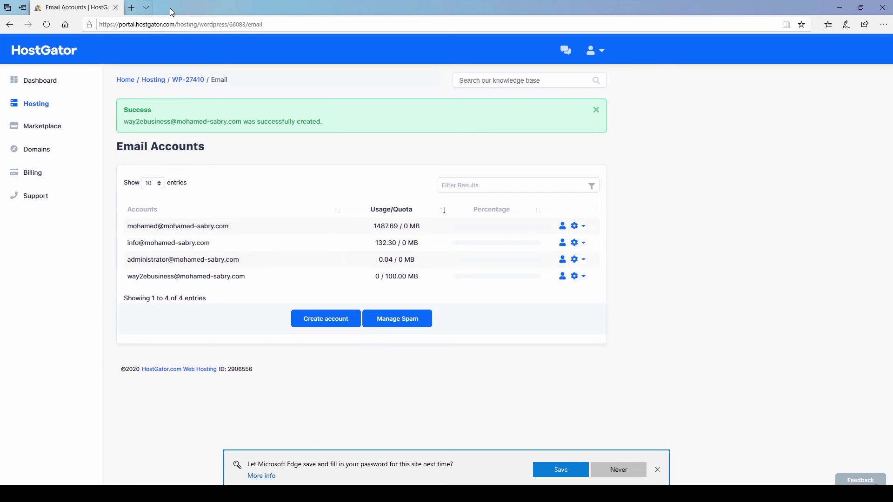
left_click(133, 7)
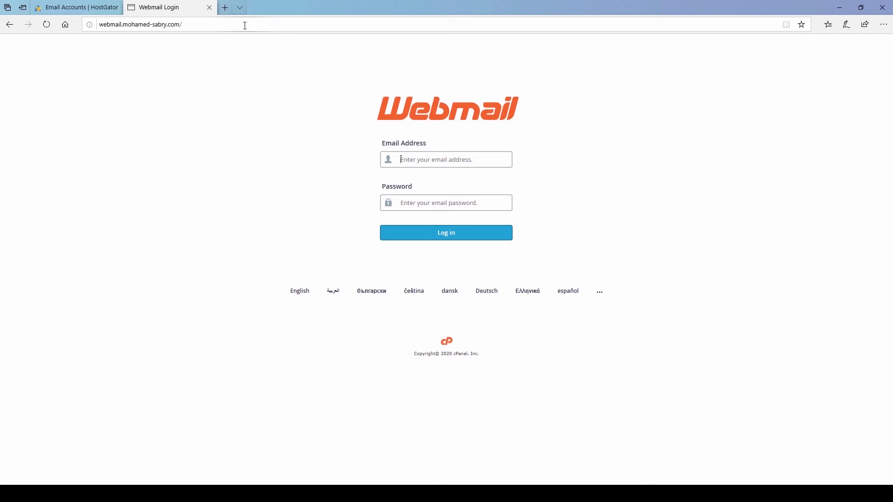
Step: Log in to cPanel Webmail with the new mailbox's e-mail address and pasted password
key("Tab")
key("ctrl+v")
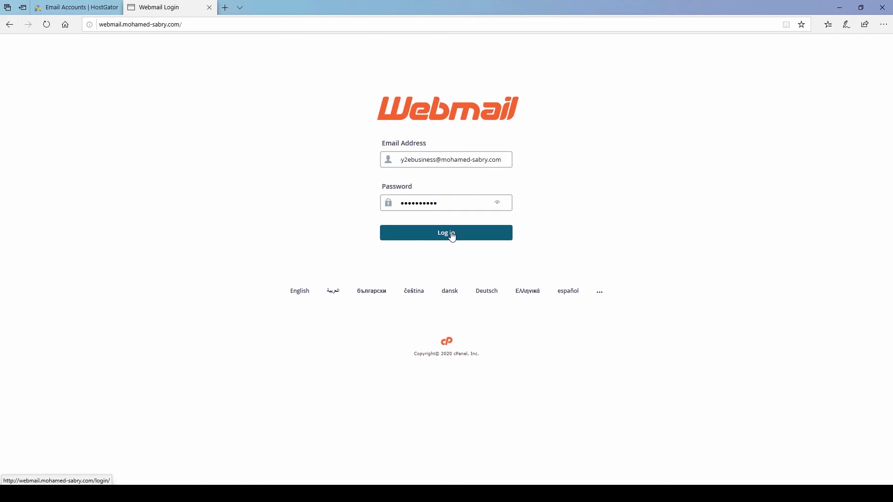
left_click(451, 235)
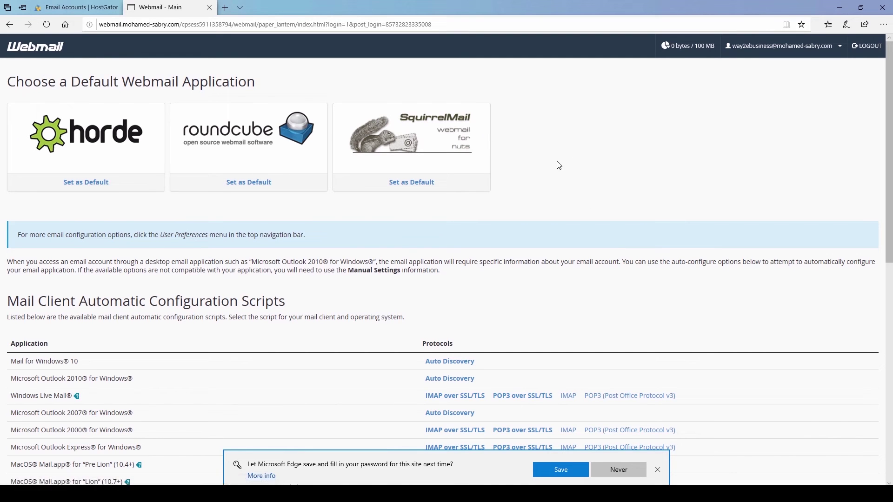
Step: Set Horde as default webmail and start a new HTML message, keeping Normal priority
left_click(90, 189)
left_click(98, 134)
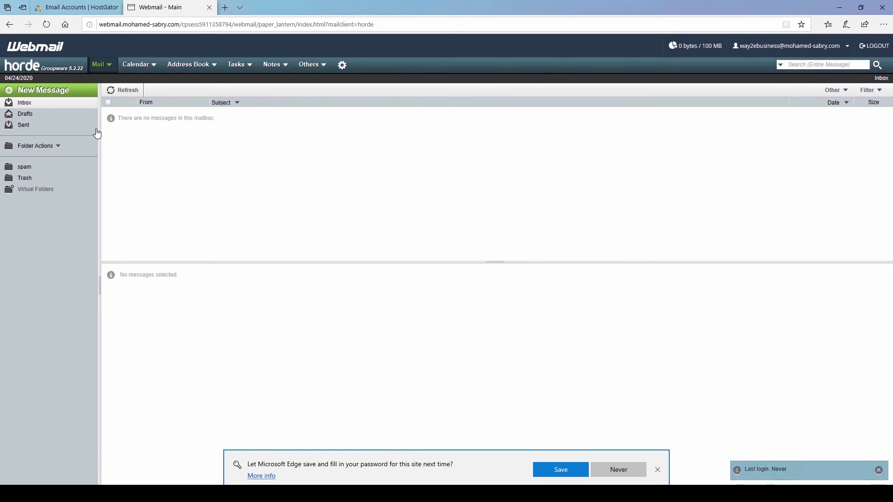
left_click(46, 91)
left_click(607, 100)
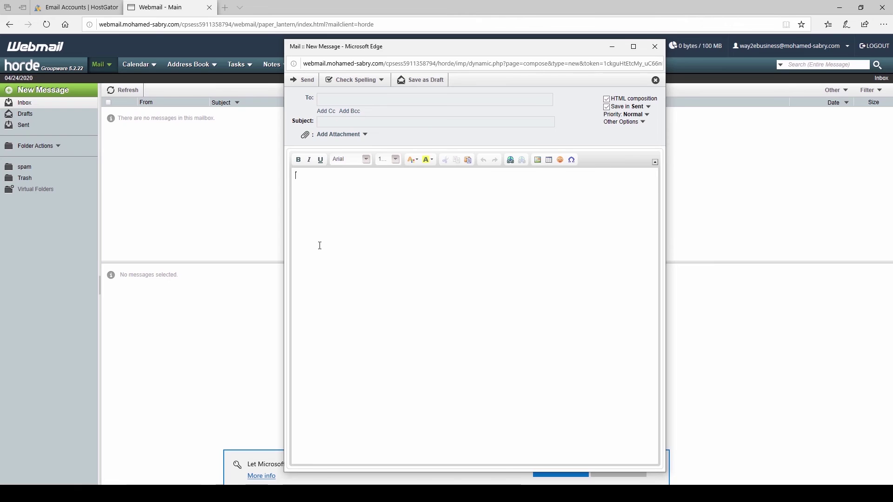
left_click(647, 115)
left_click(647, 115)
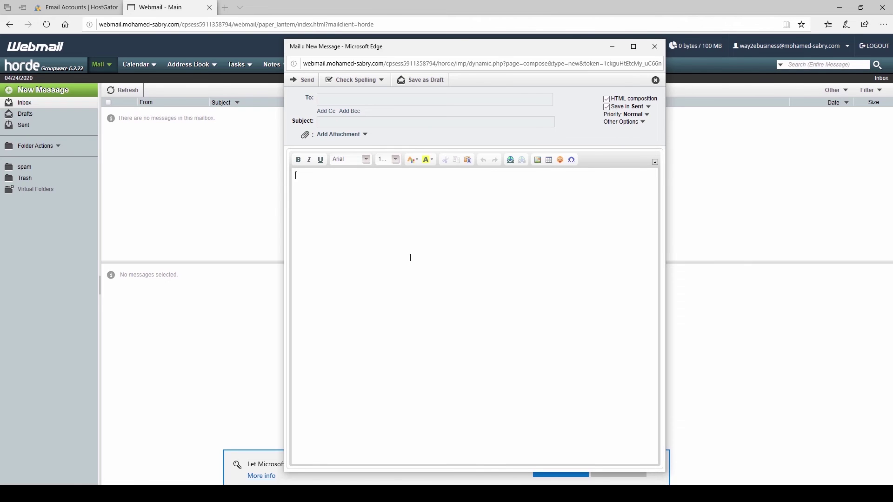